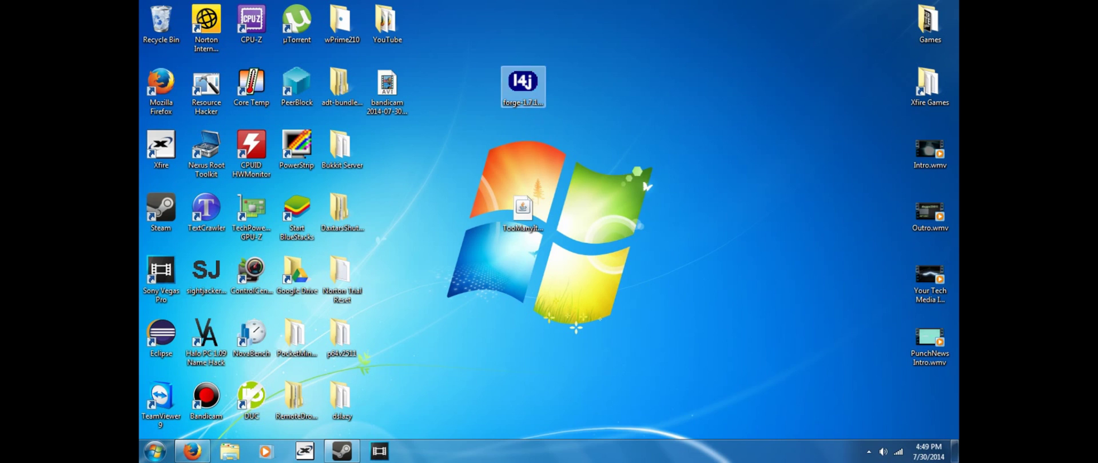
- Run the Forge 1.7.10 installer with the Install client option and report to Windows that the program installed correctly
double_click(522, 85)
key(alt+r)
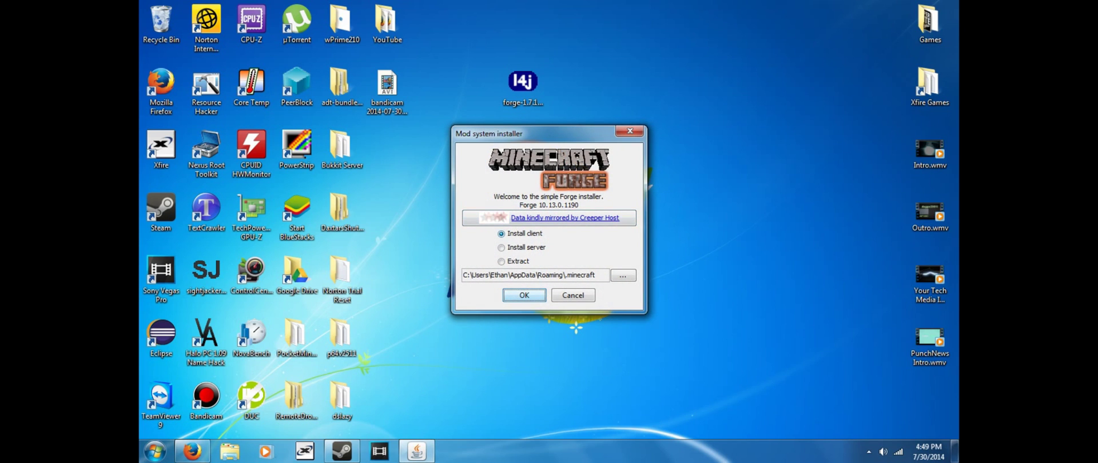
click(501, 233)
click(501, 261)
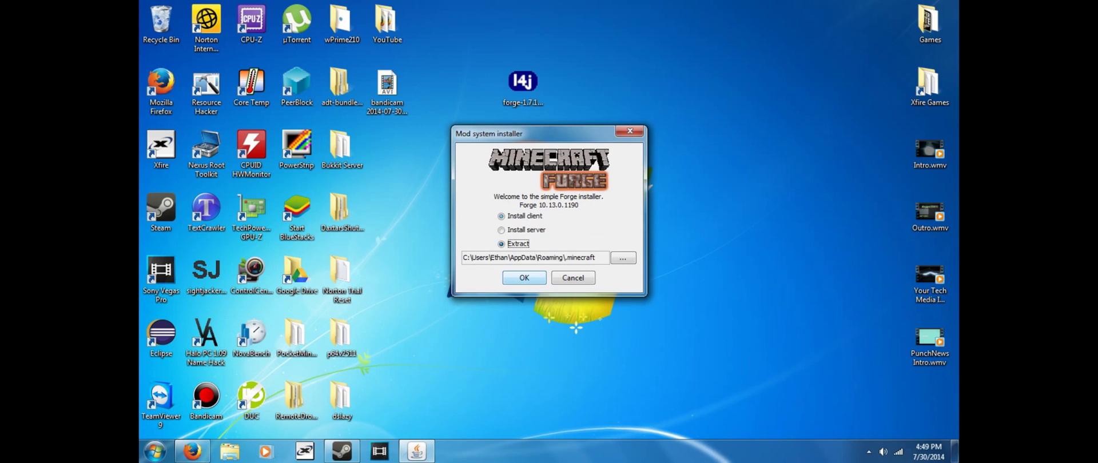
click(501, 216)
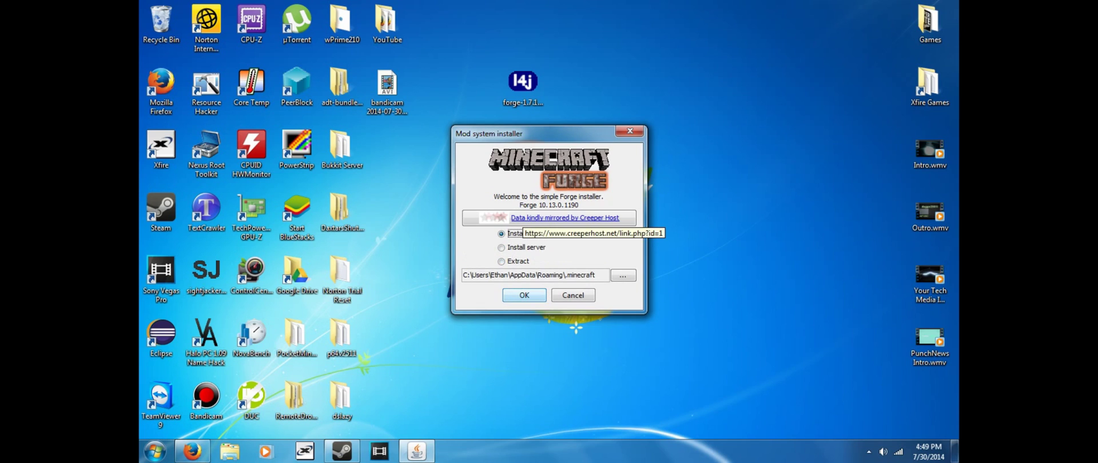
key(Return)
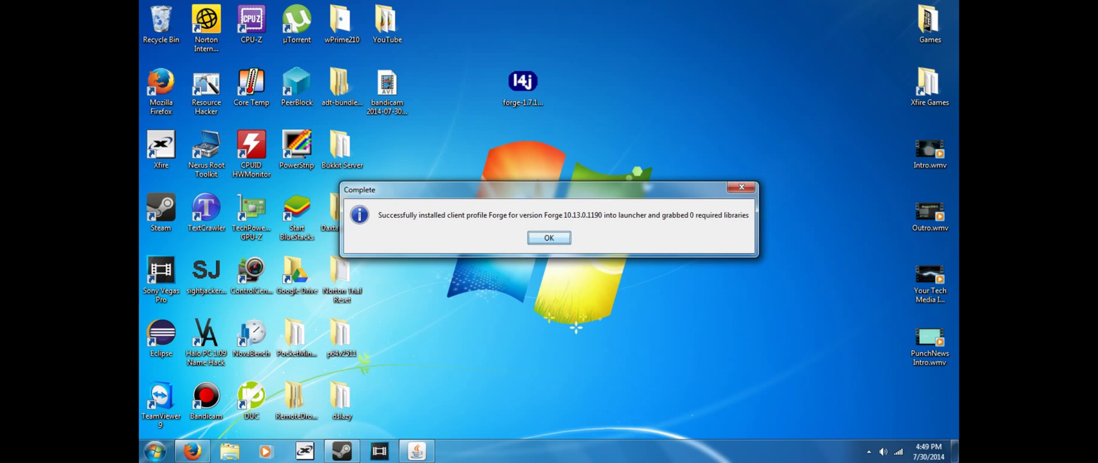
key(Return)
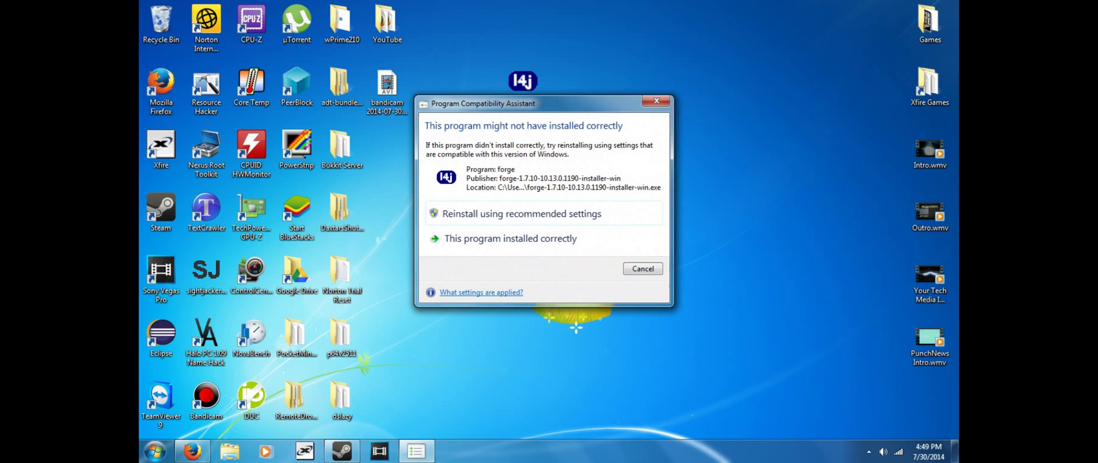
click(510, 238)
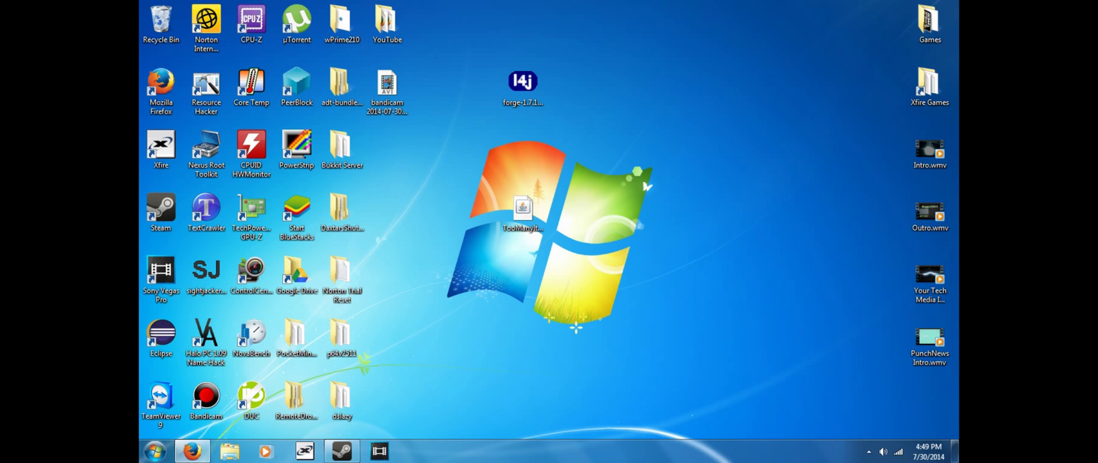
- Open the .minecraft folder inside the roaming application data folder, reached by running %appdata%
key(super+r)
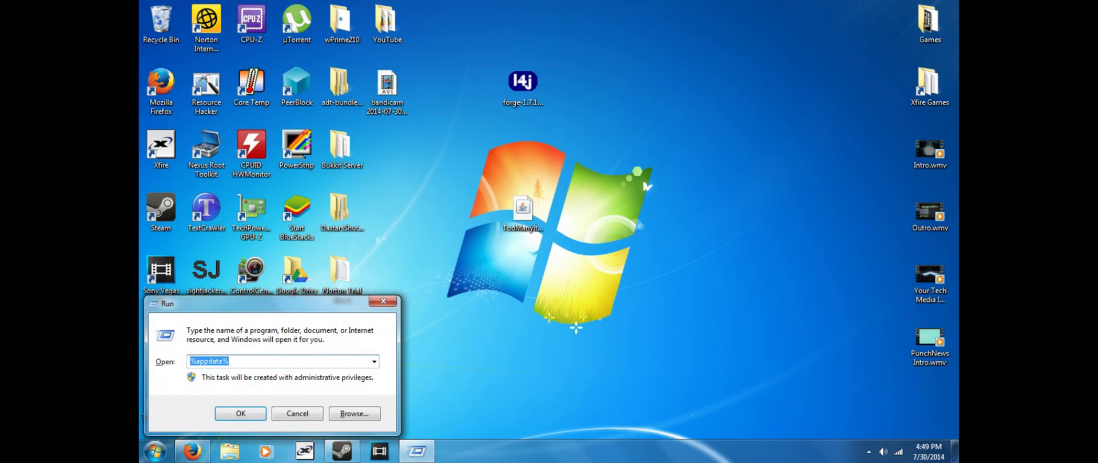
click(382, 301)
click(154, 451)
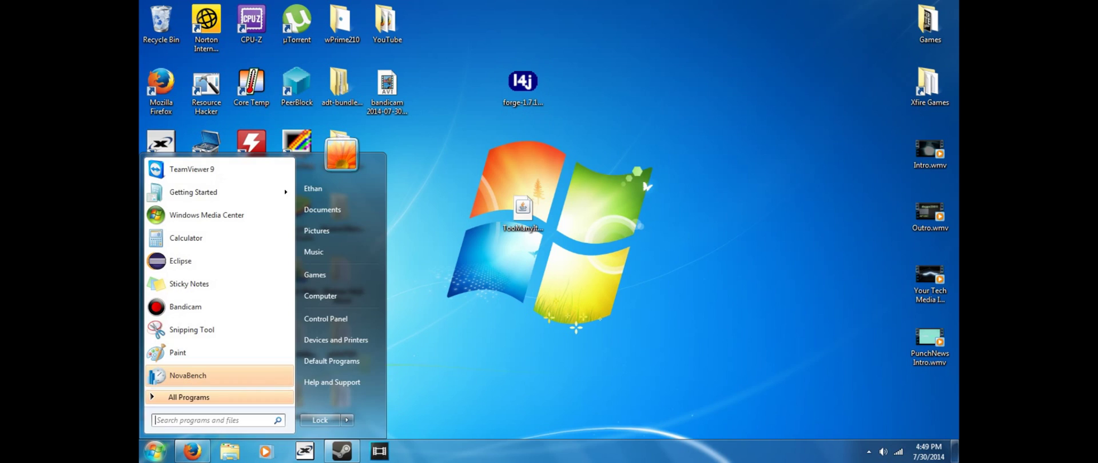
text(run)
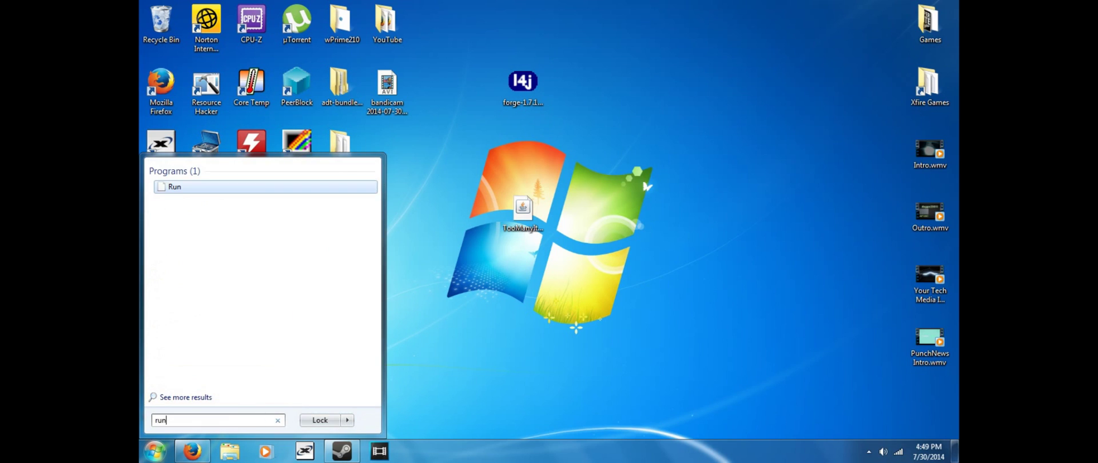
key(Return)
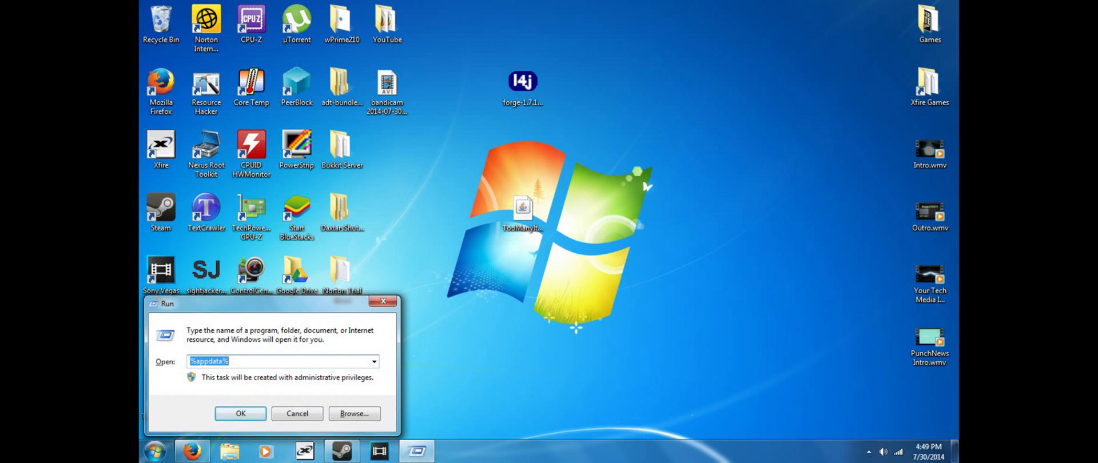
mouse_move(286, 304)
mouse_down()
mouse_move(298, 277)
mouse_move(291, 288)
mouse_up()
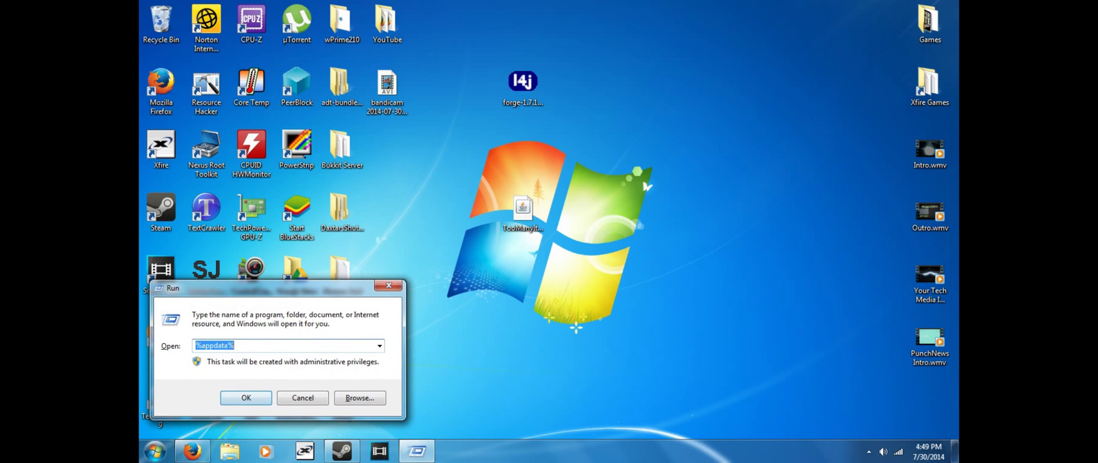
text(%)
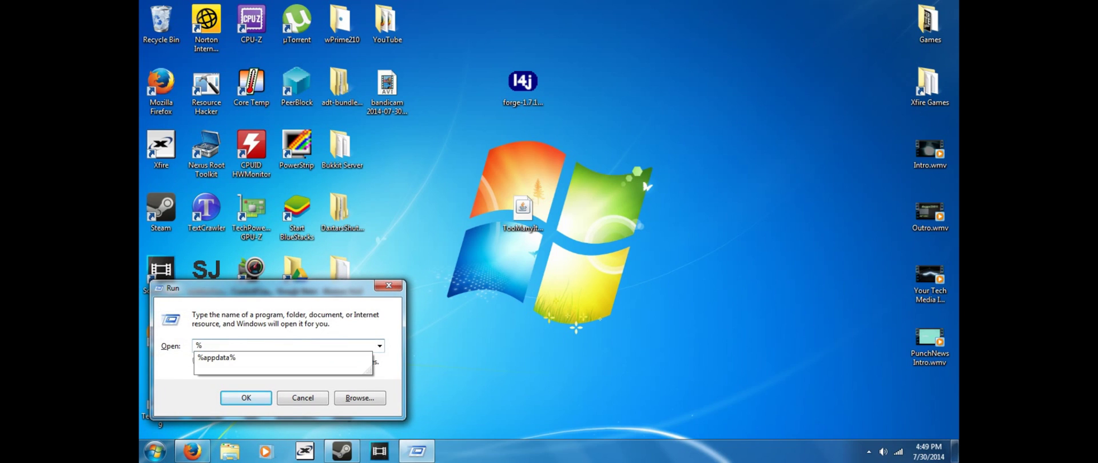
text(appdata%)
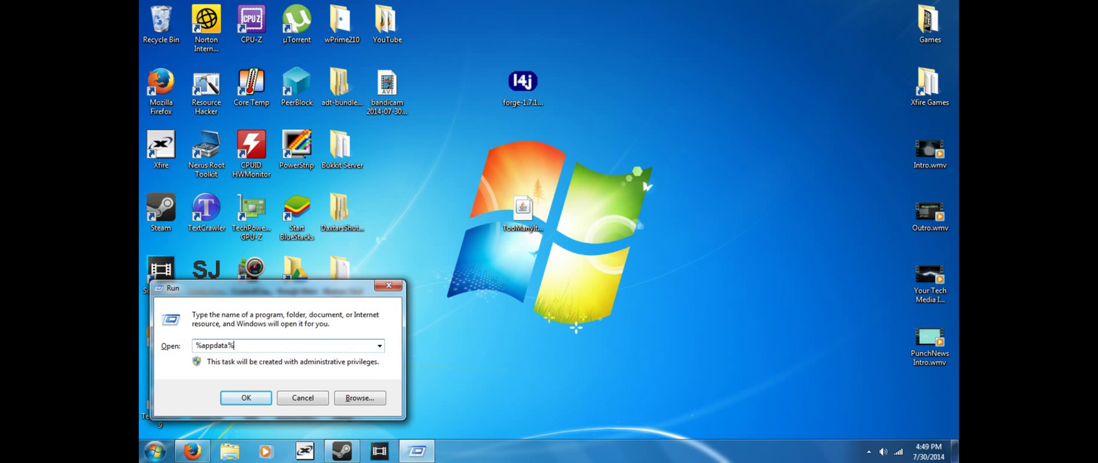
key(Return)
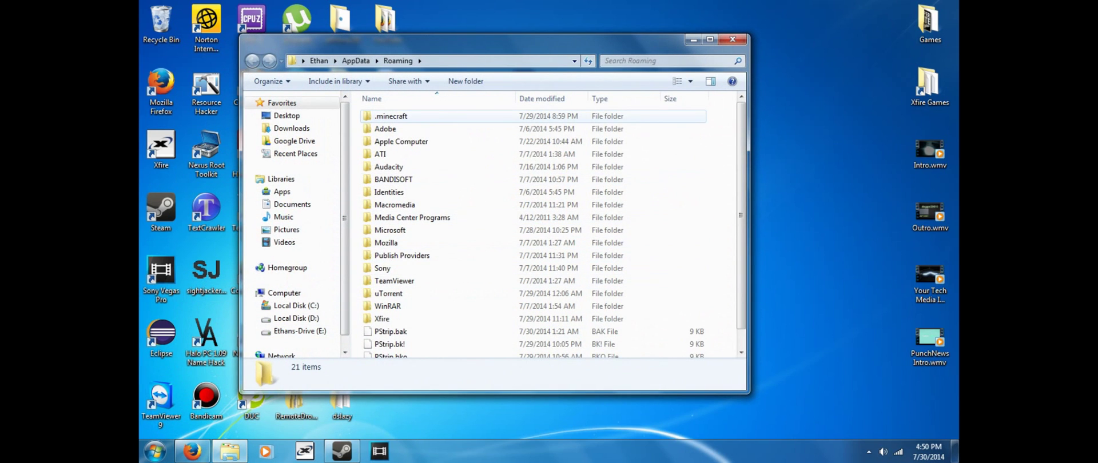
double_click(390, 116)
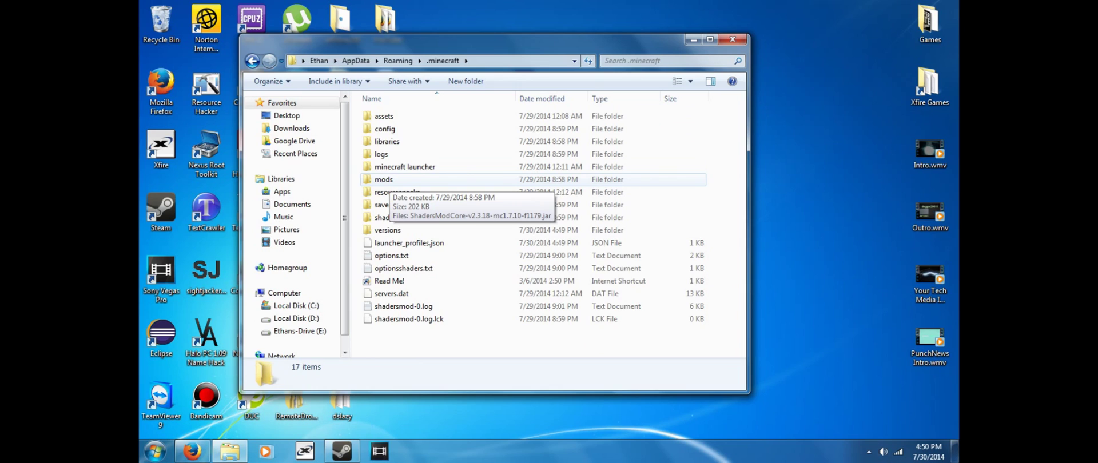
right_click(426, 140)
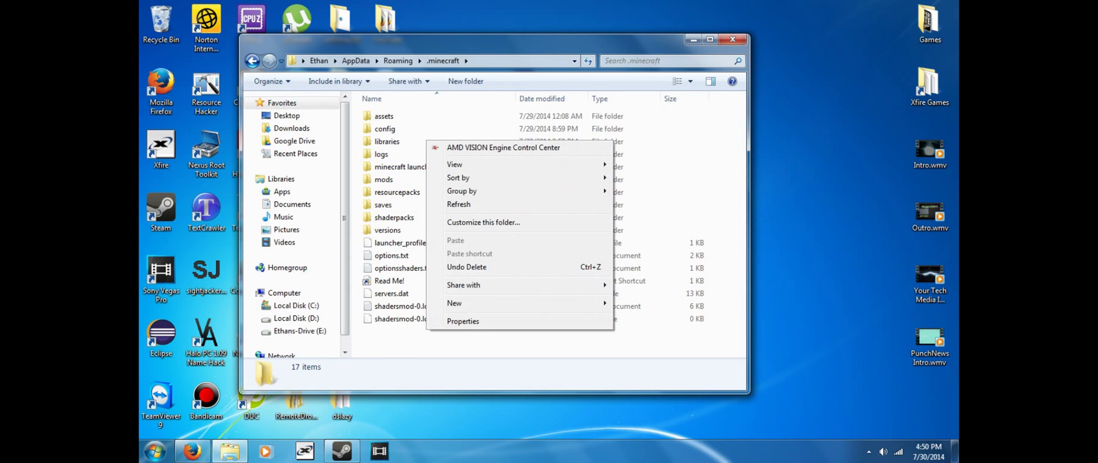
mouse_move(572, 303)
click(635, 301)
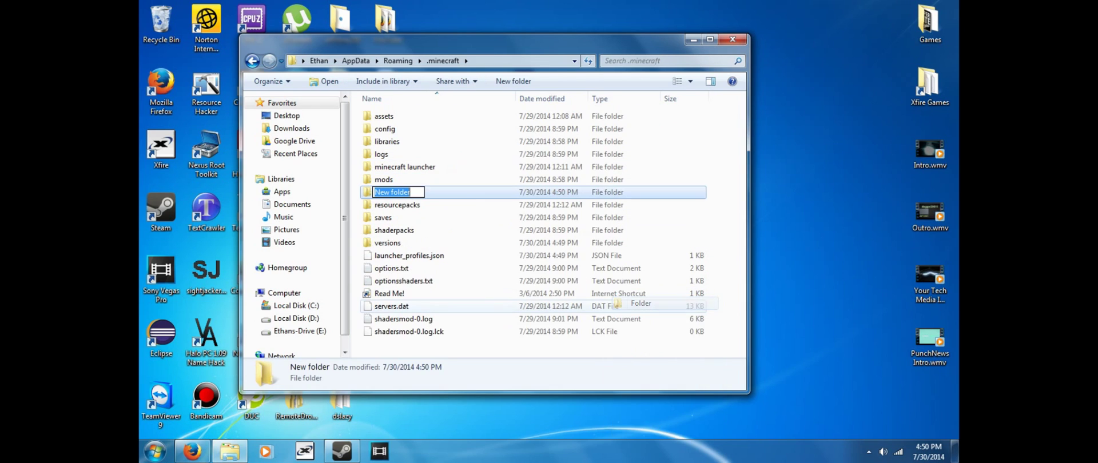
text(mods)
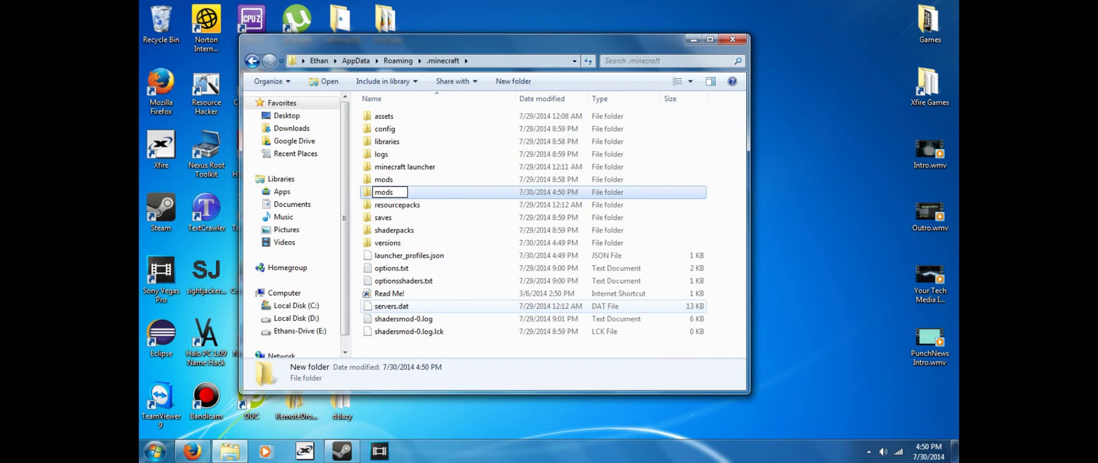
key(Escape)
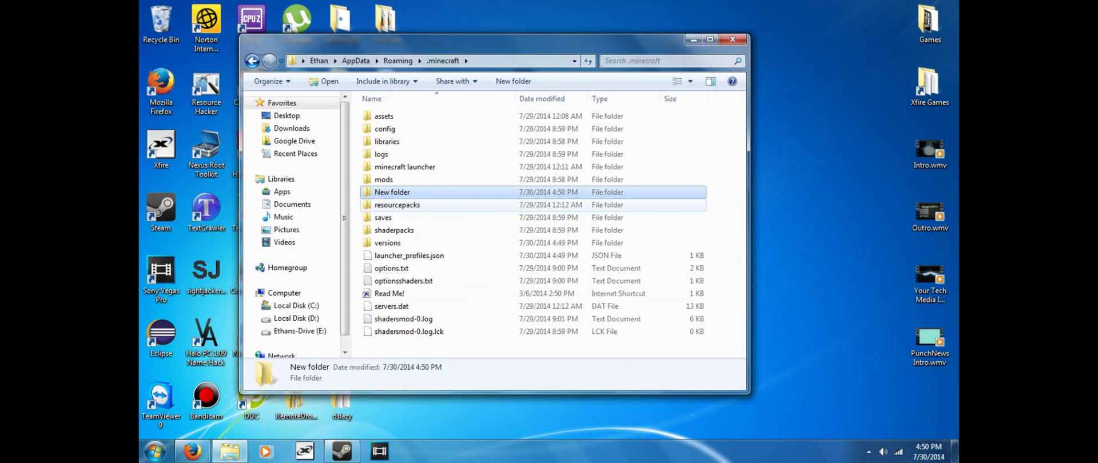
key(Delete)
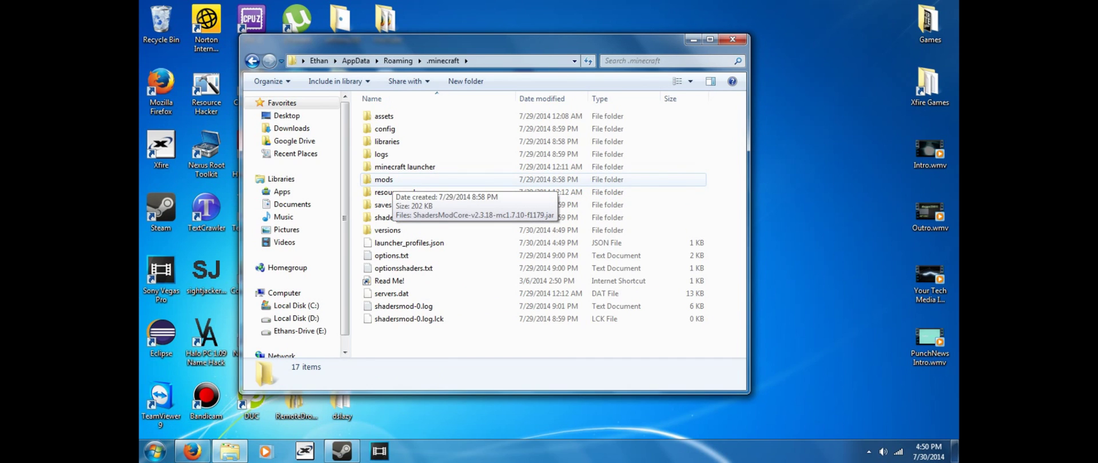
- Move the TooManyItems jar file from the desktop into the existing mods folder of .minecraft
double_click(384, 179)
drag(486, 39, 482, 232)
drag(523, 207, 549, 369)
drag(486, 233, 533, 65)
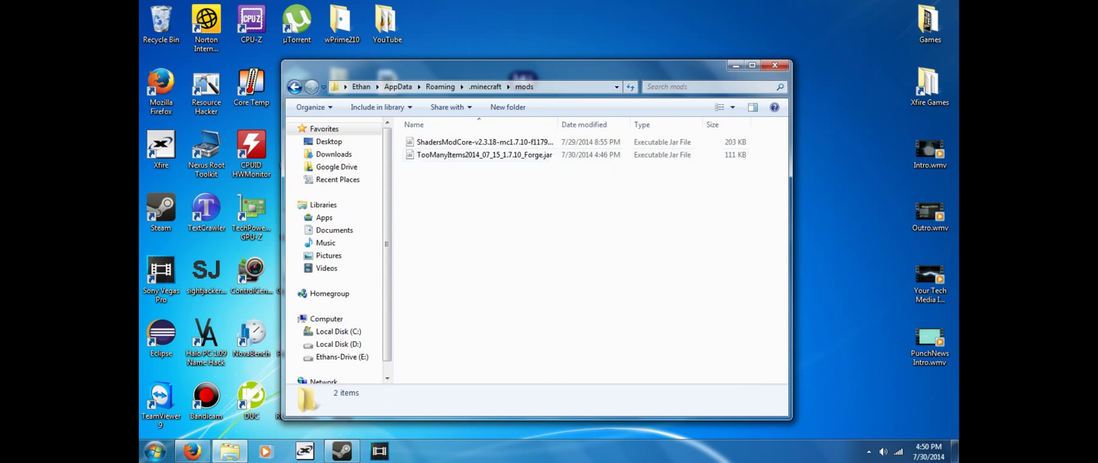
- Start the launcher from the minecraft launcher folder in .minecraft and launch the game with the Forge profile
key(BackSpace)
double_click(449, 192)
double_click(450, 180)
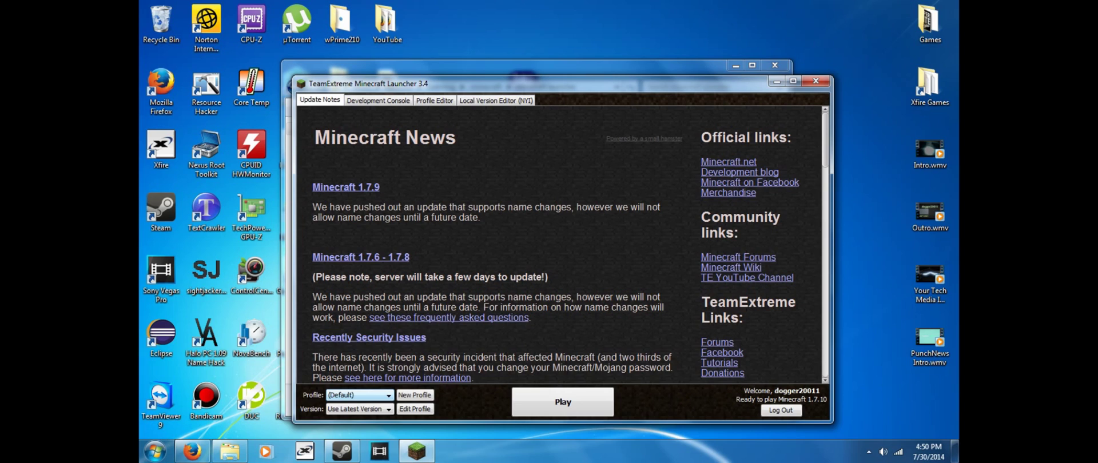
click(360, 395)
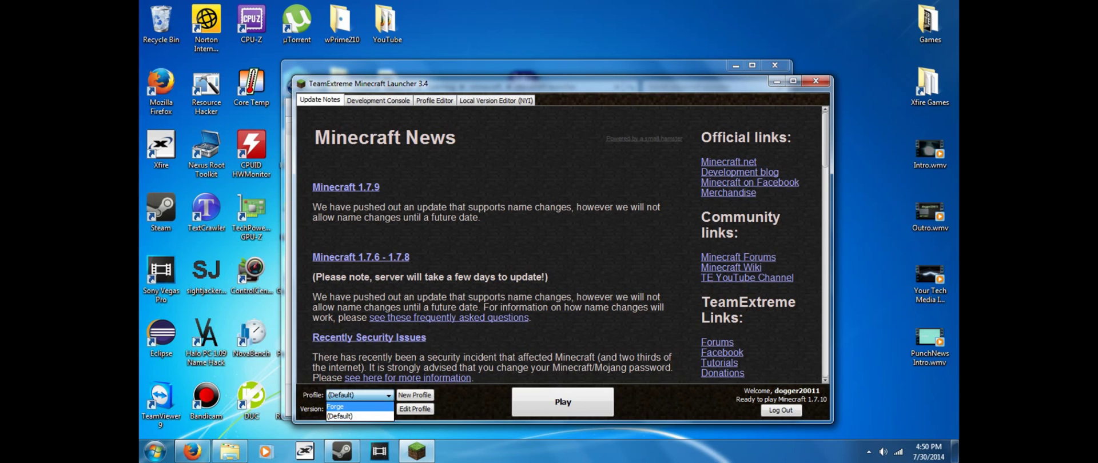
click(360, 406)
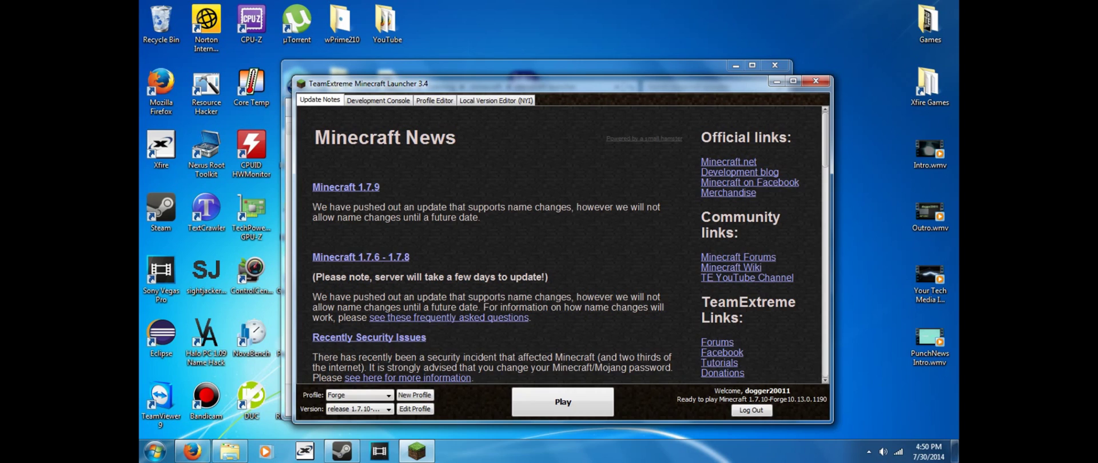
click(562, 402)
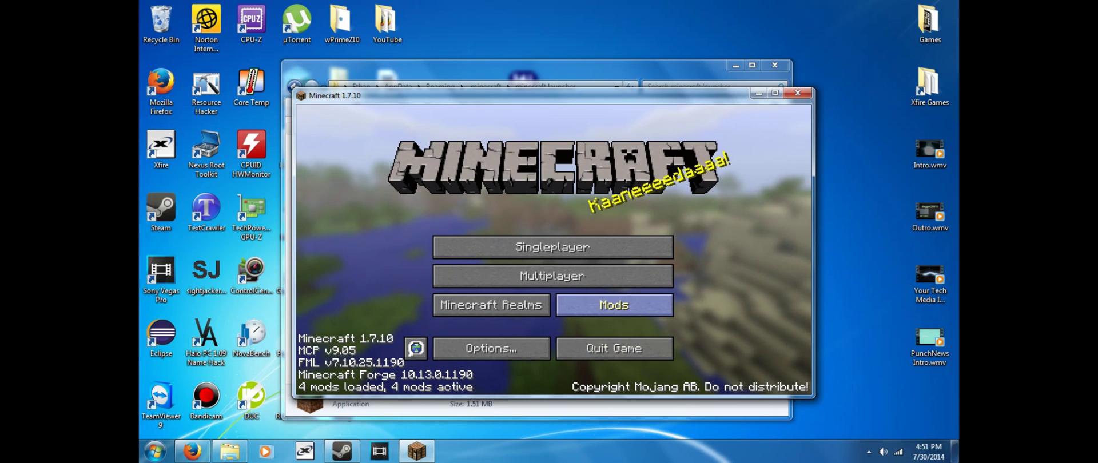
- Check the TooManyItems entry and its details in the game's mod list
click(615, 305)
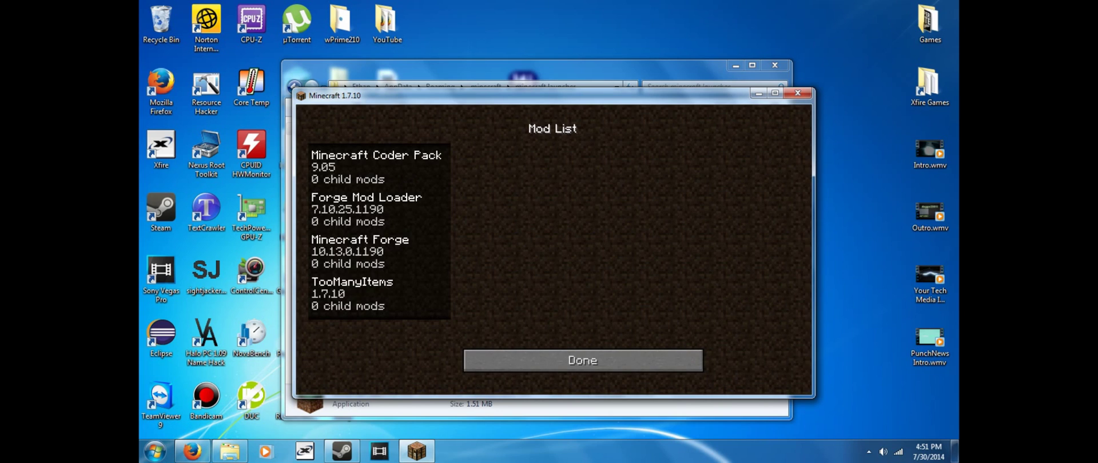
click(375, 294)
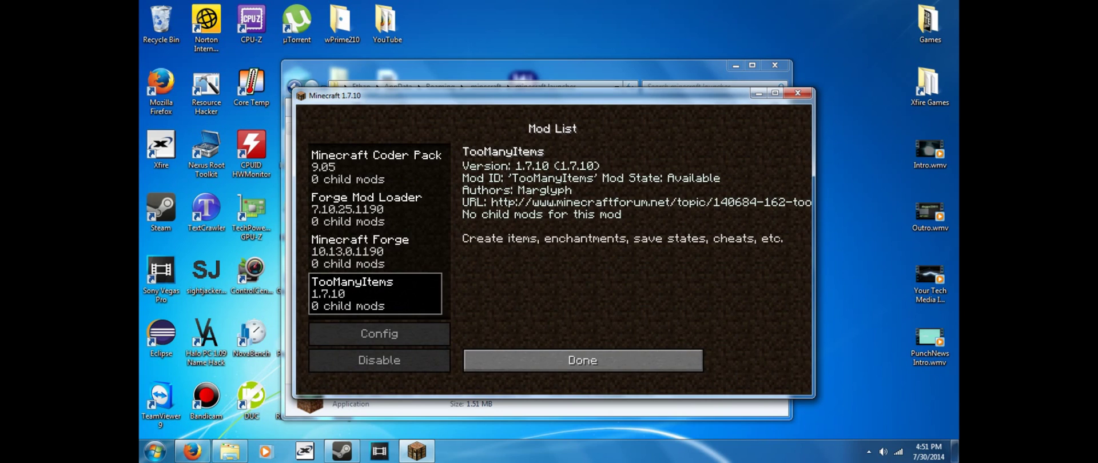
click(583, 360)
- Load the existing singleplayer world named New World
click(552, 248)
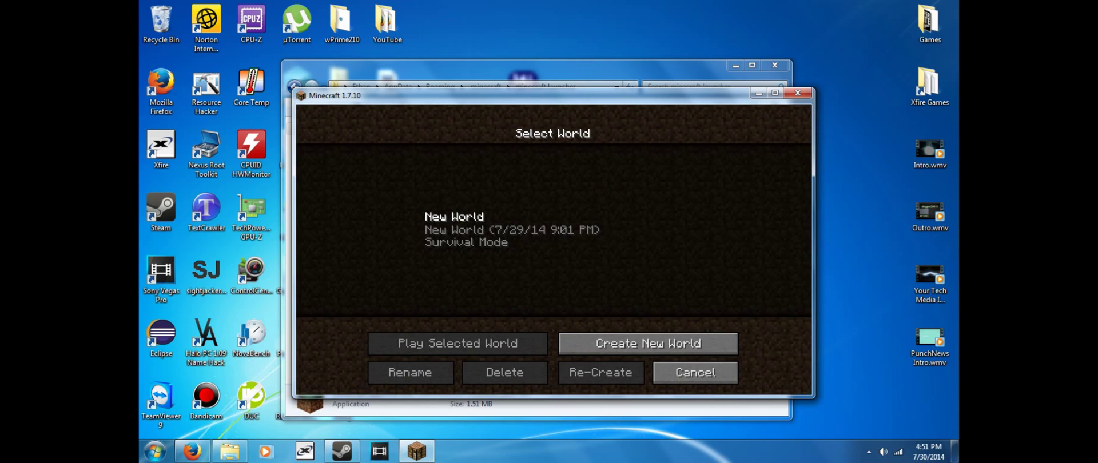
click(553, 230)
click(458, 344)
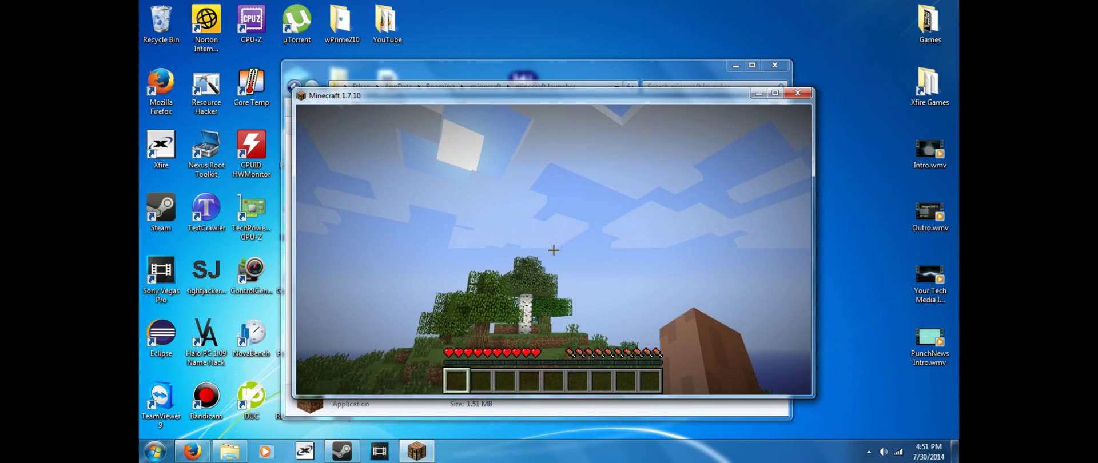
- Take a stack of water from the TooManyItems item list and place one water block on the grass
key(e)
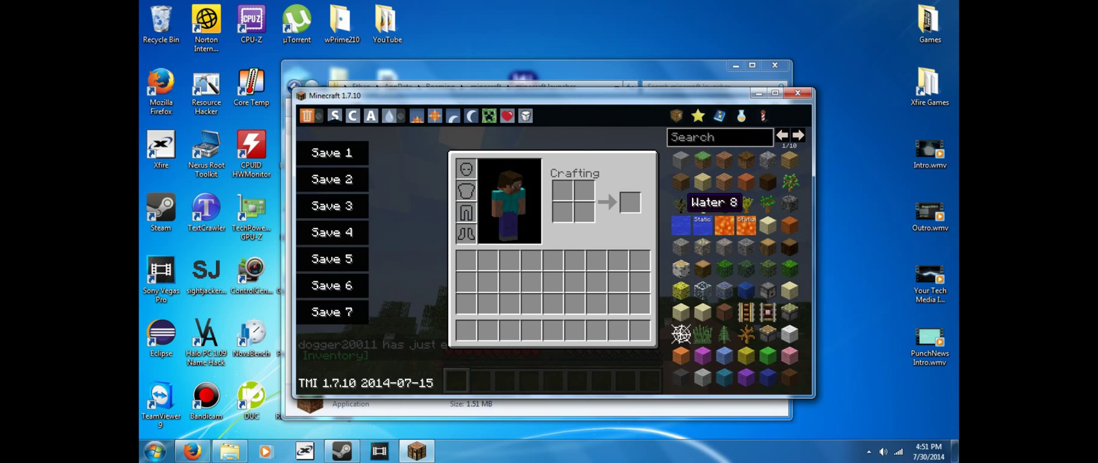
click(681, 224)
key(e)
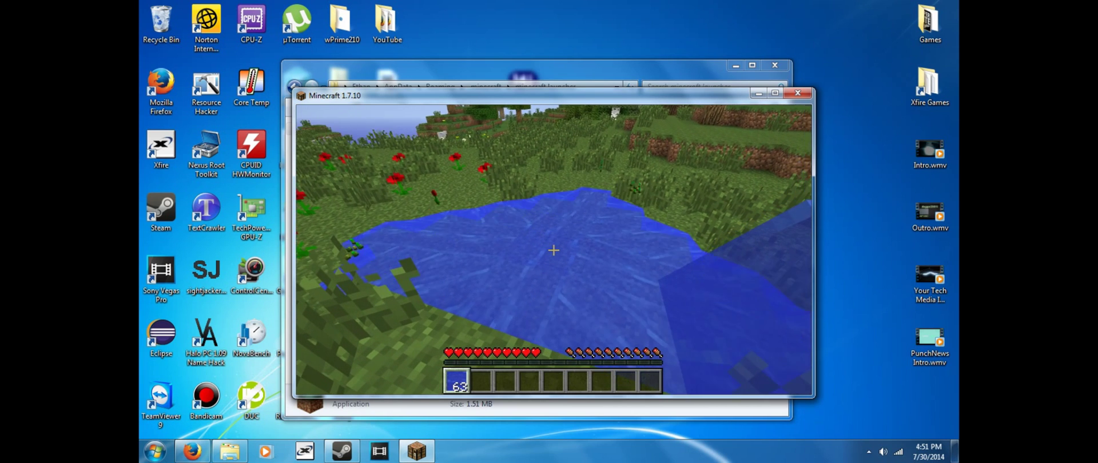
- Take a stack of wooden planks from the TooManyItems item list and collect it into the inventory
key(e)
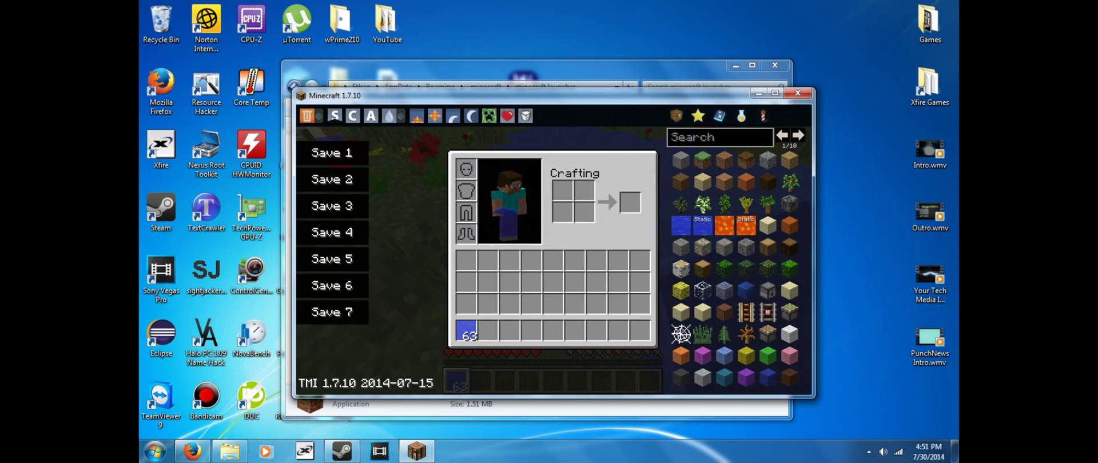
click(681, 179)
click(488, 331)
key(e)
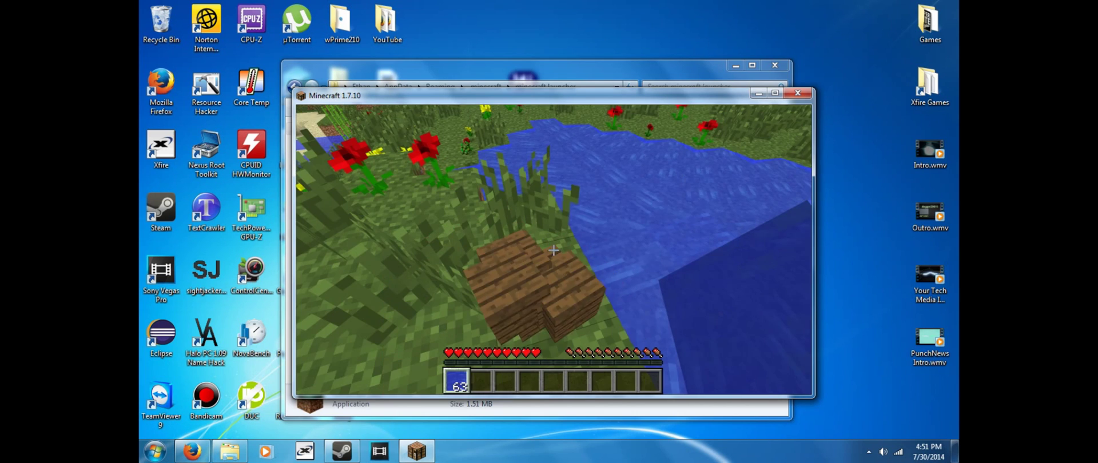
key(a)
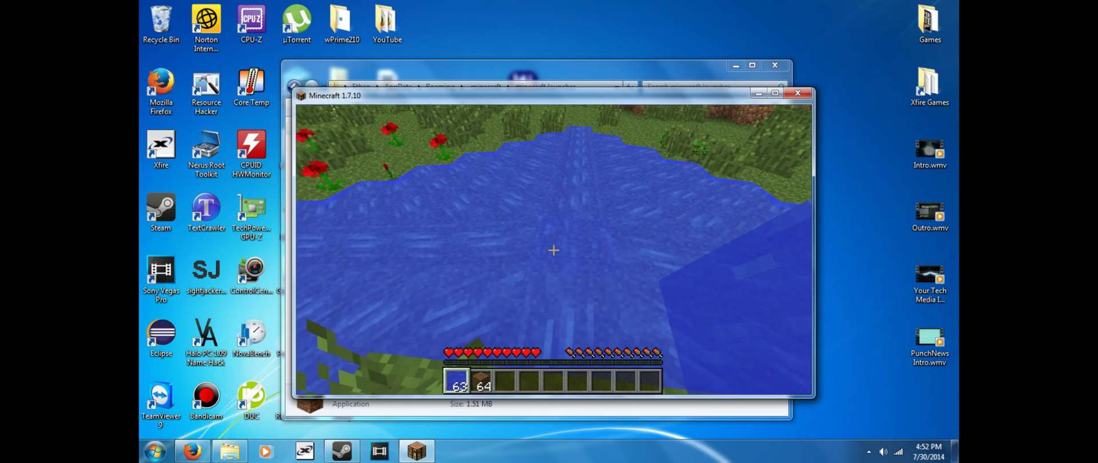
- Swap the wooden planks into the first hotbar slot in place of the water, and place two plank blocks in the pool
key(e)
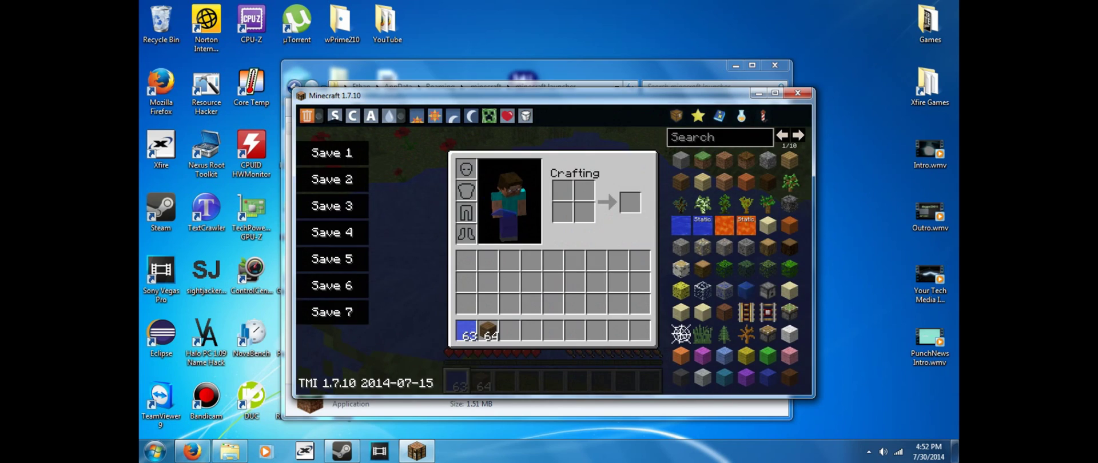
click(488, 331)
click(466, 331)
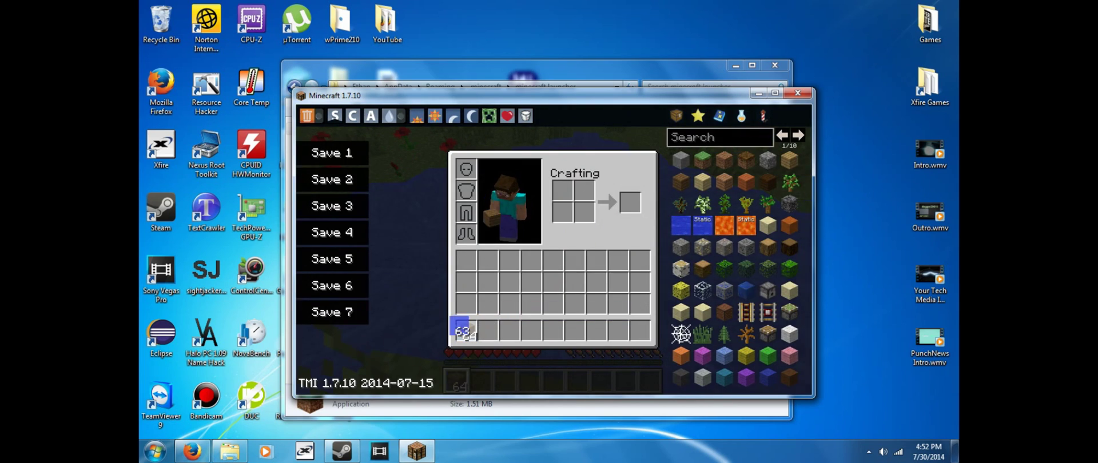
key(e)
right_click(554, 250)
right_click(554, 250)
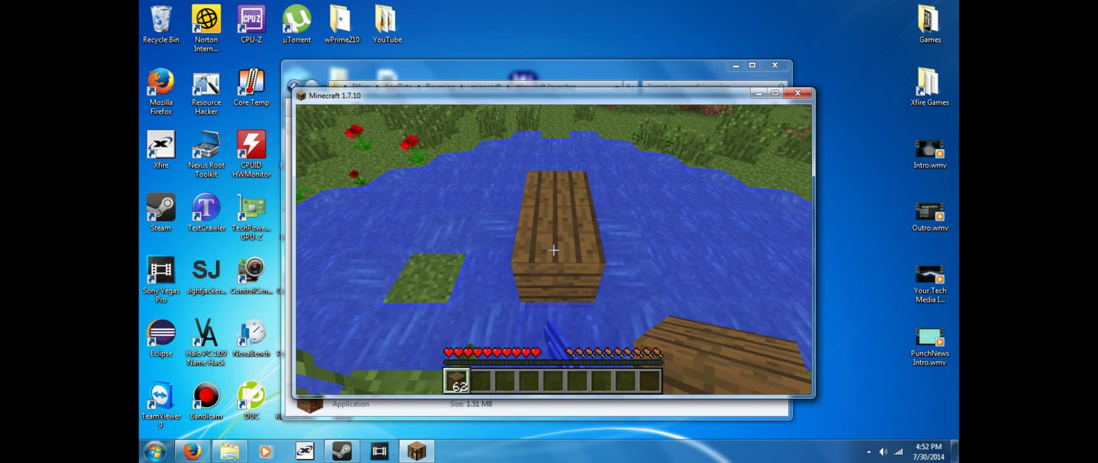
key(w)
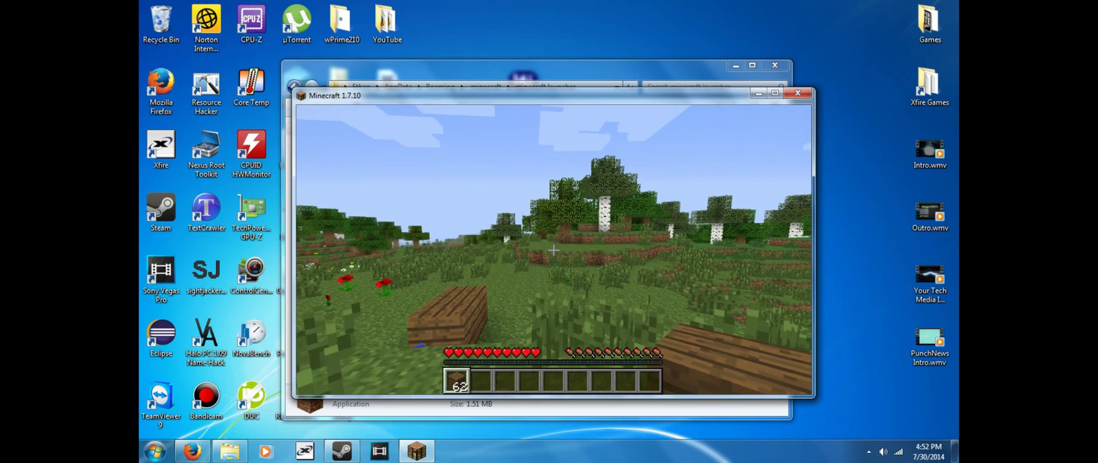
key(s)
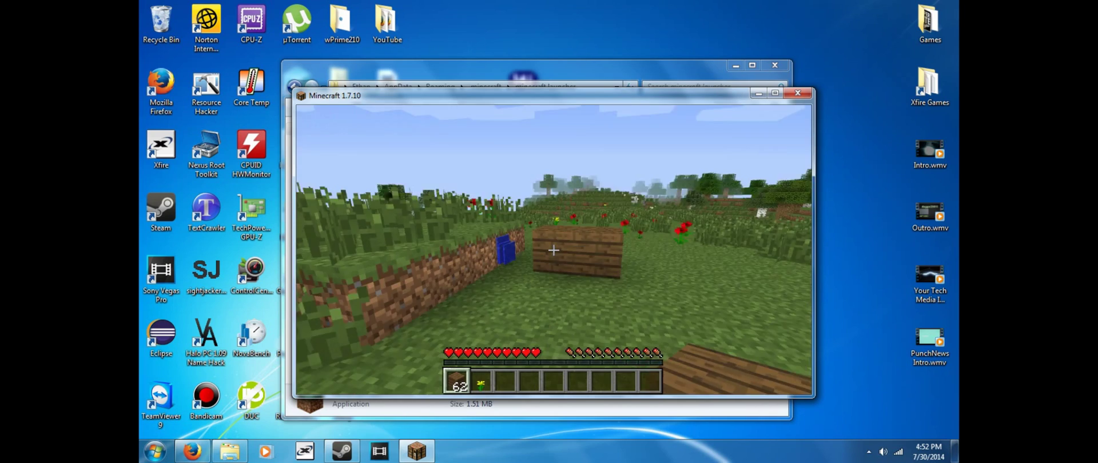